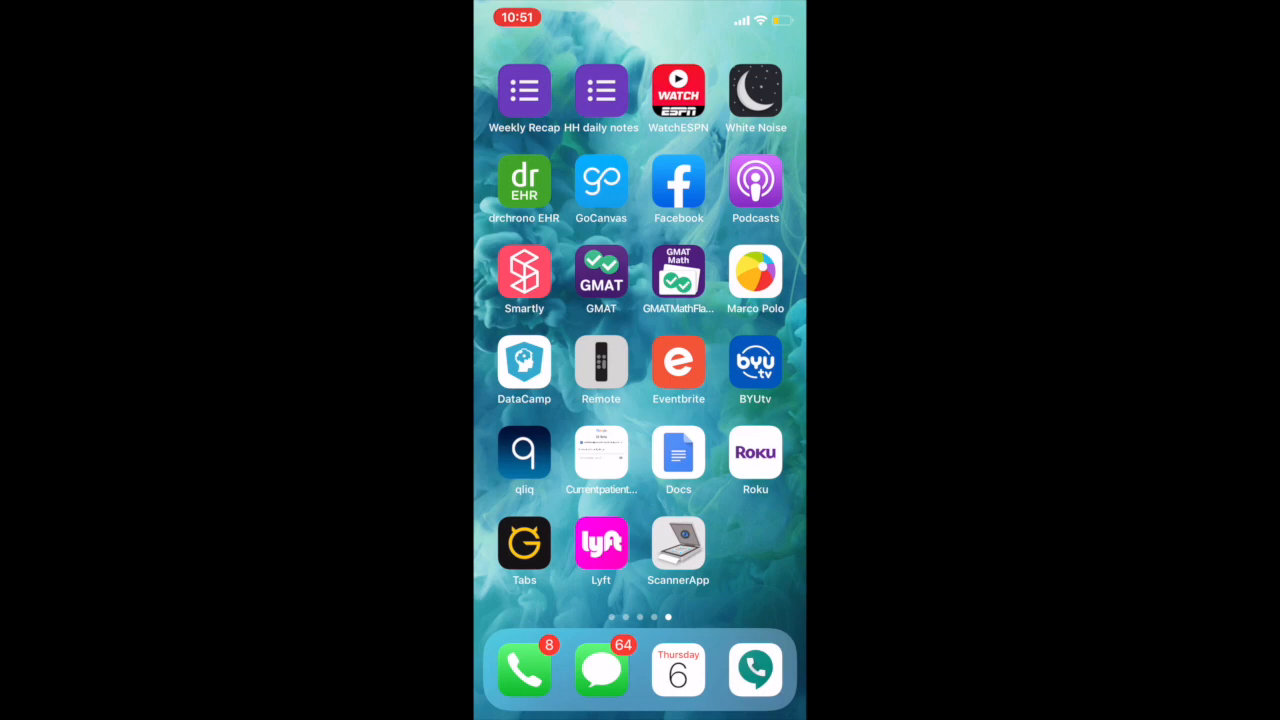
Swipe between Home Screen pages and settle on the page holding Mail and iScanner
drag(520, 360, 760, 360)
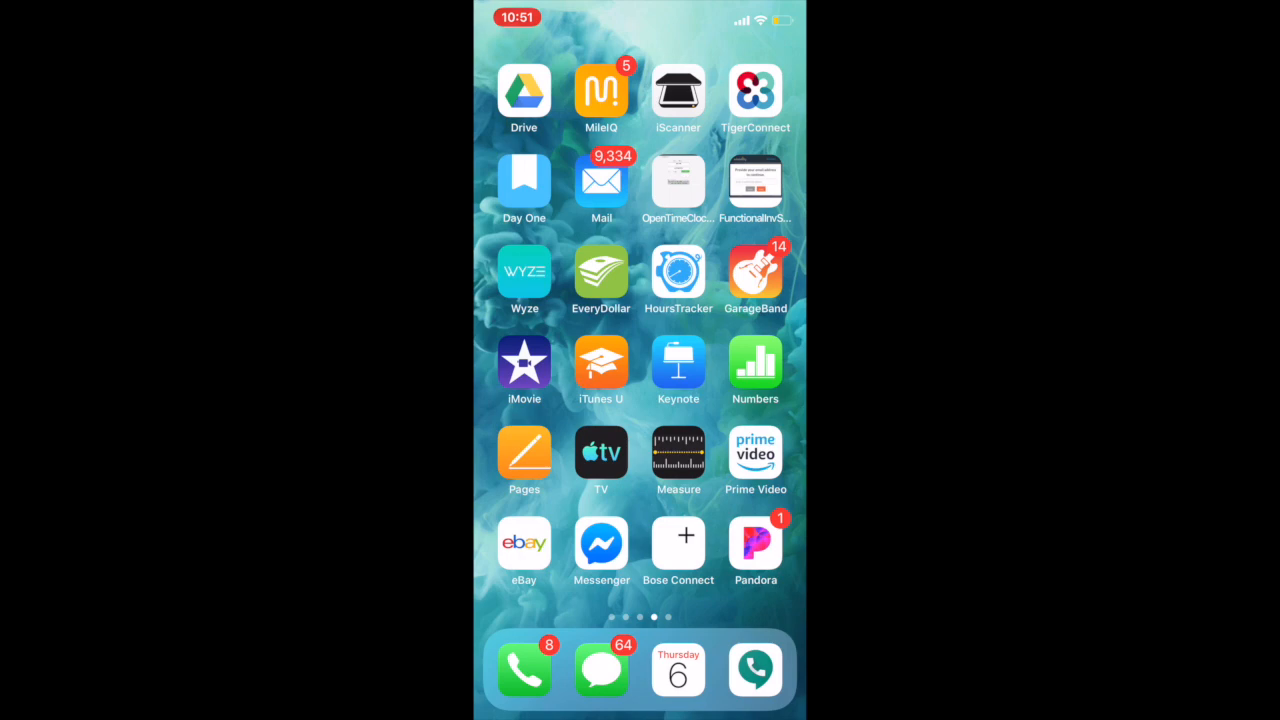
drag(760, 400, 520, 400)
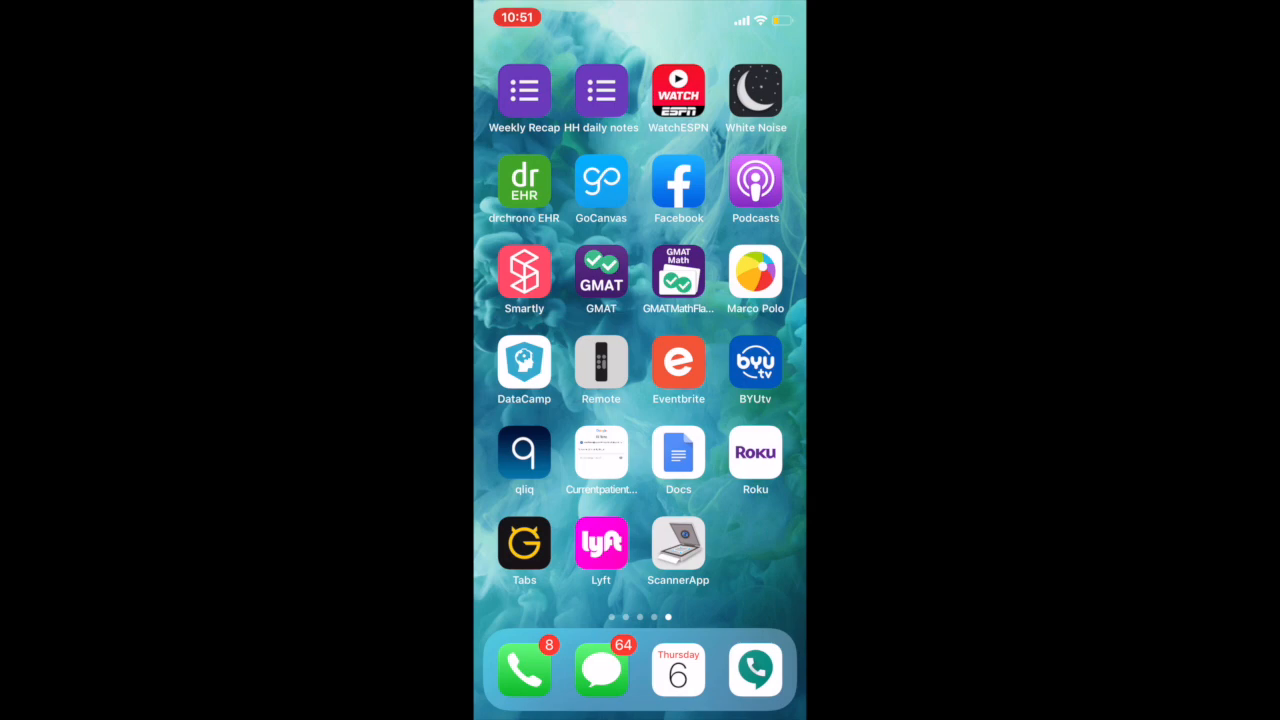
drag(560, 450, 740, 450)
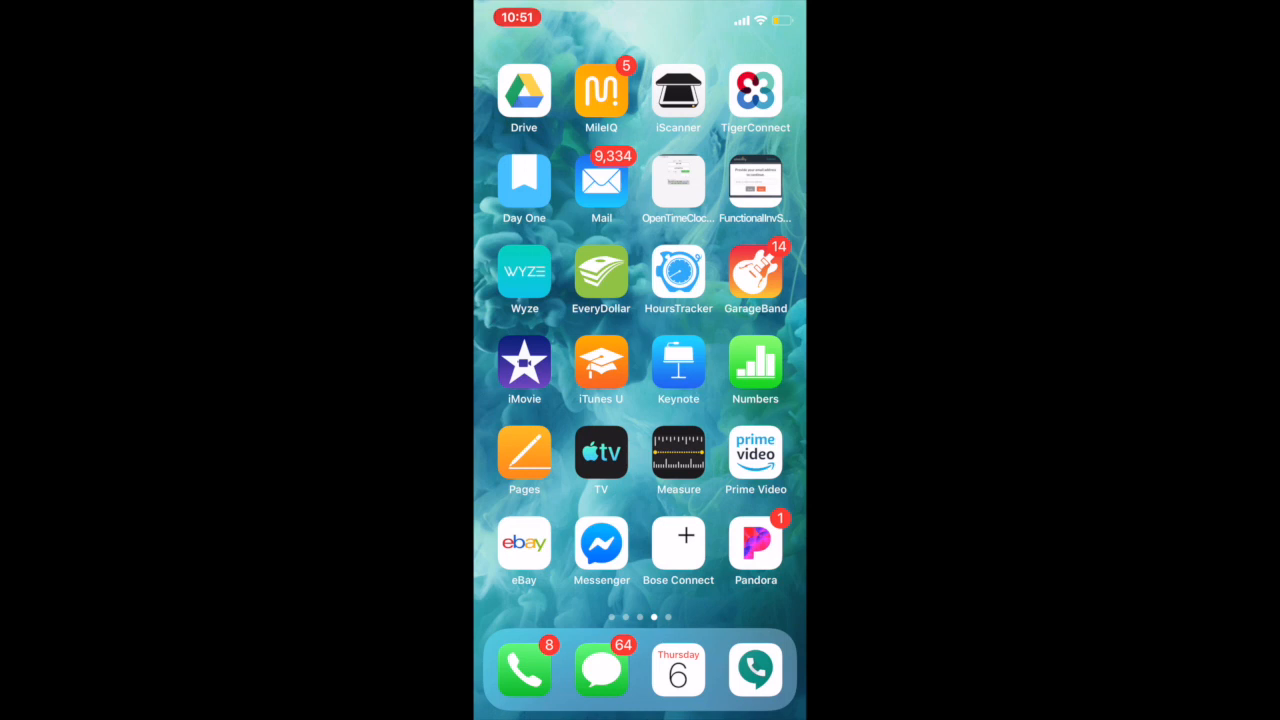
View the consent-form PDF attachment in Mail and explore its sharing options
click(601, 181)
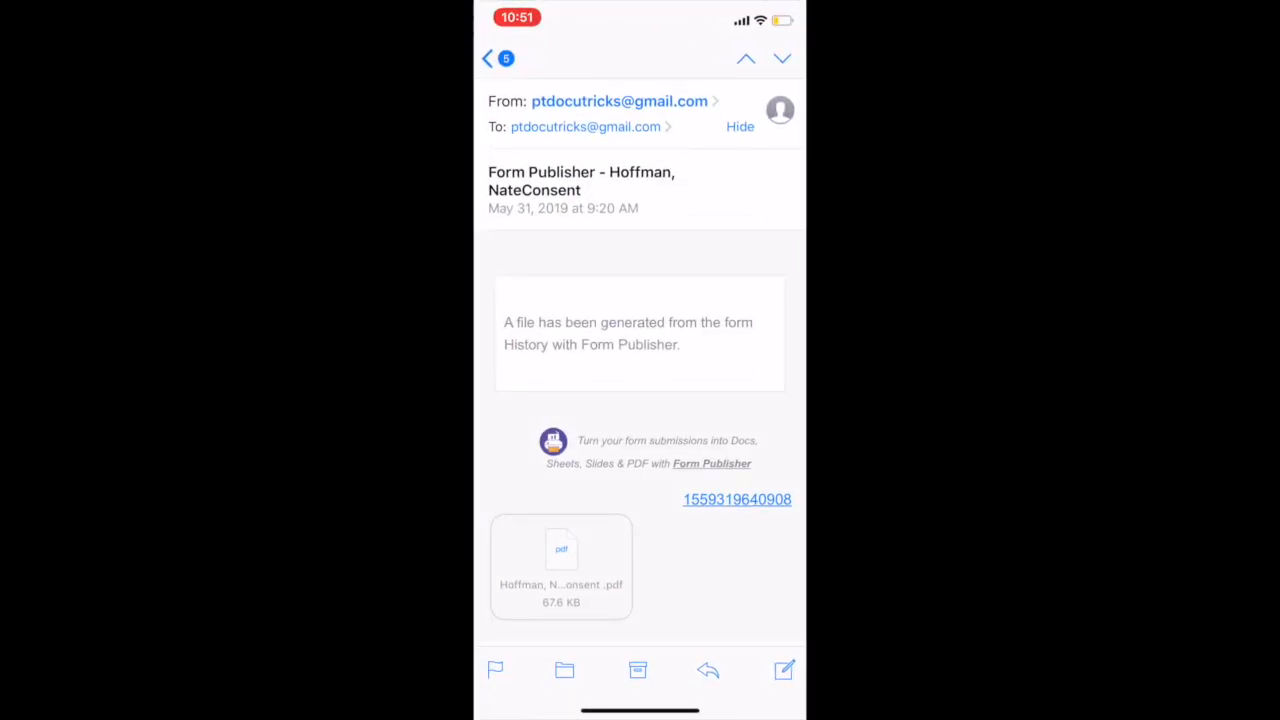
click(561, 566)
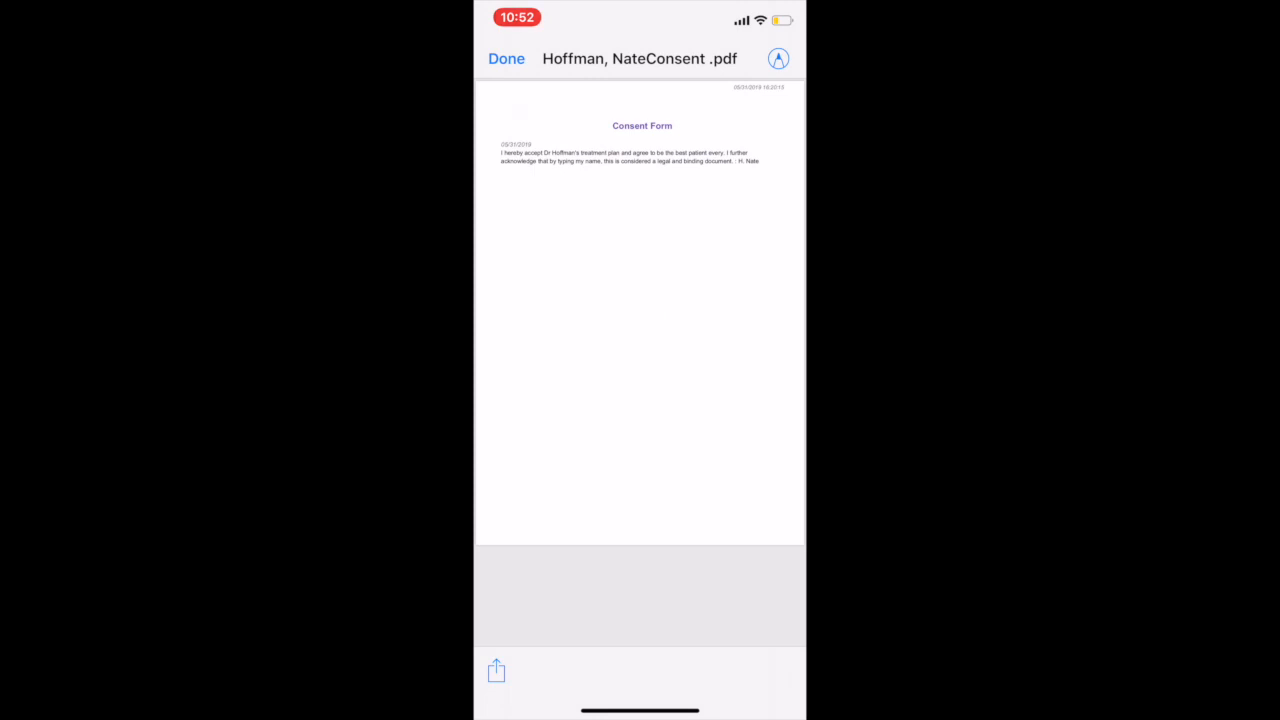
click(496, 670)
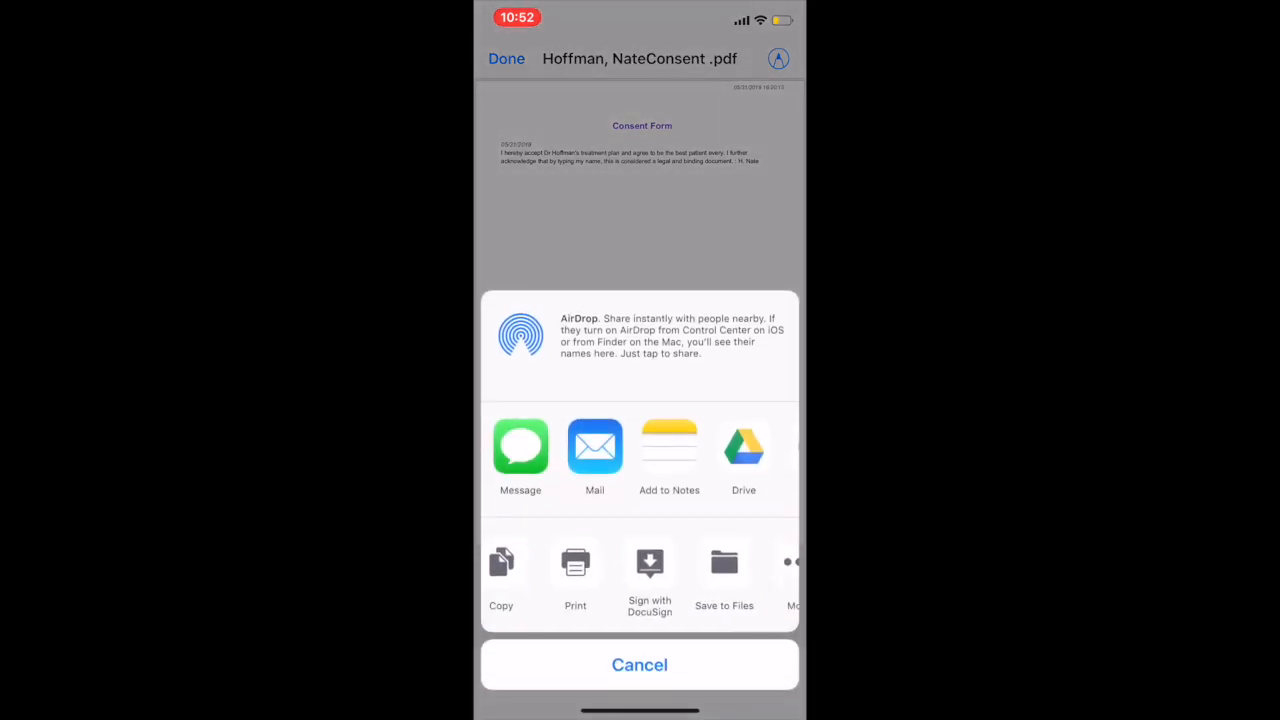
drag(700, 570, 560, 570)
click(758, 562)
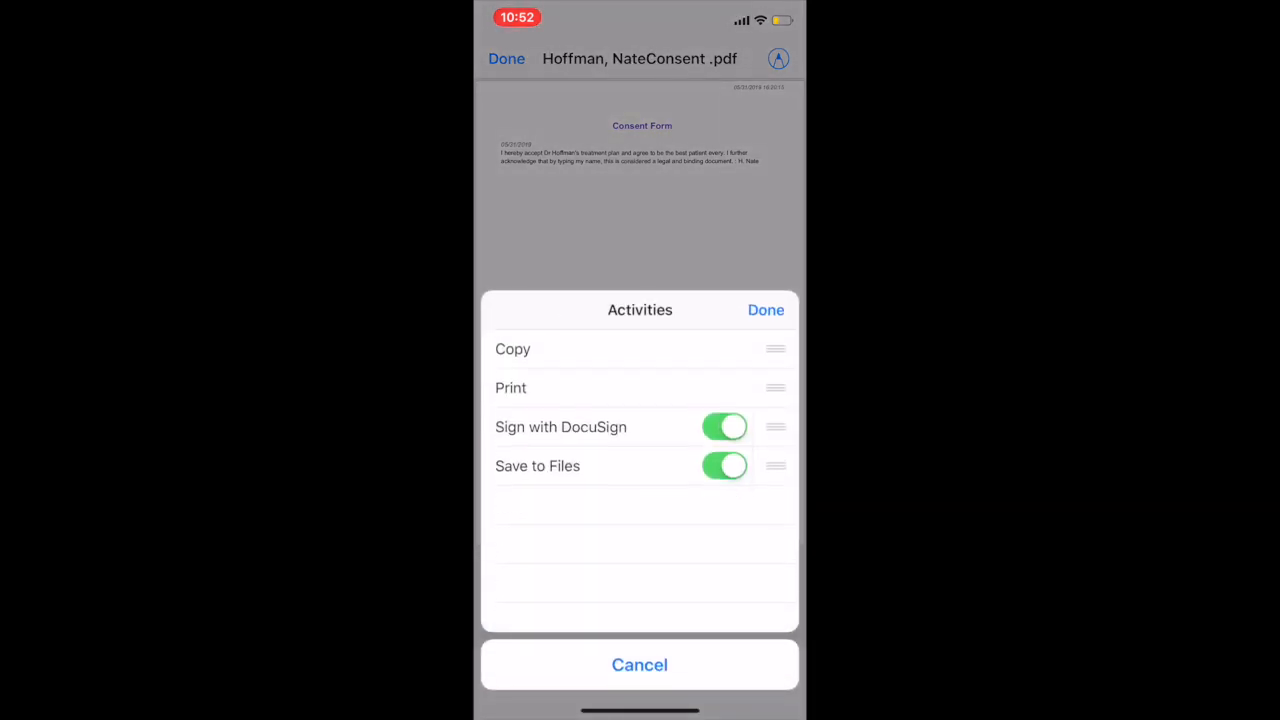
click(640, 664)
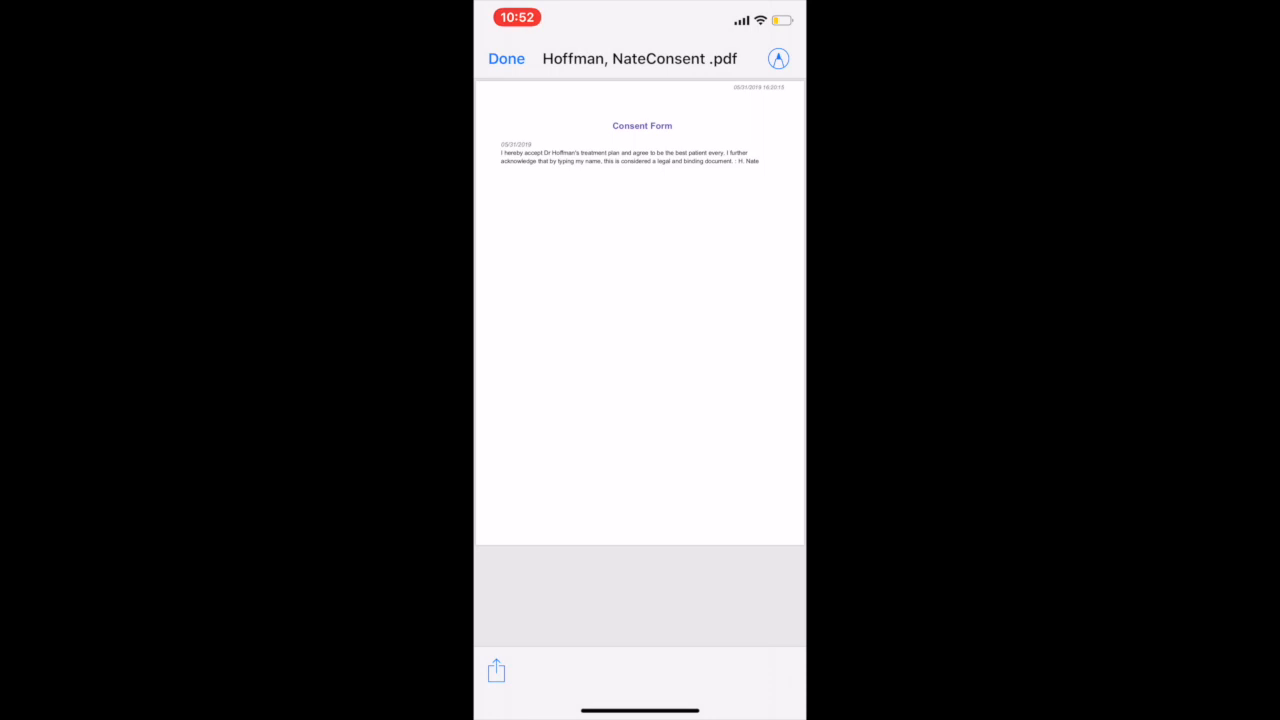
Share the PDF again and copy it into iScanner as a new document
click(496, 670)
scroll(640, 450, right, 6)
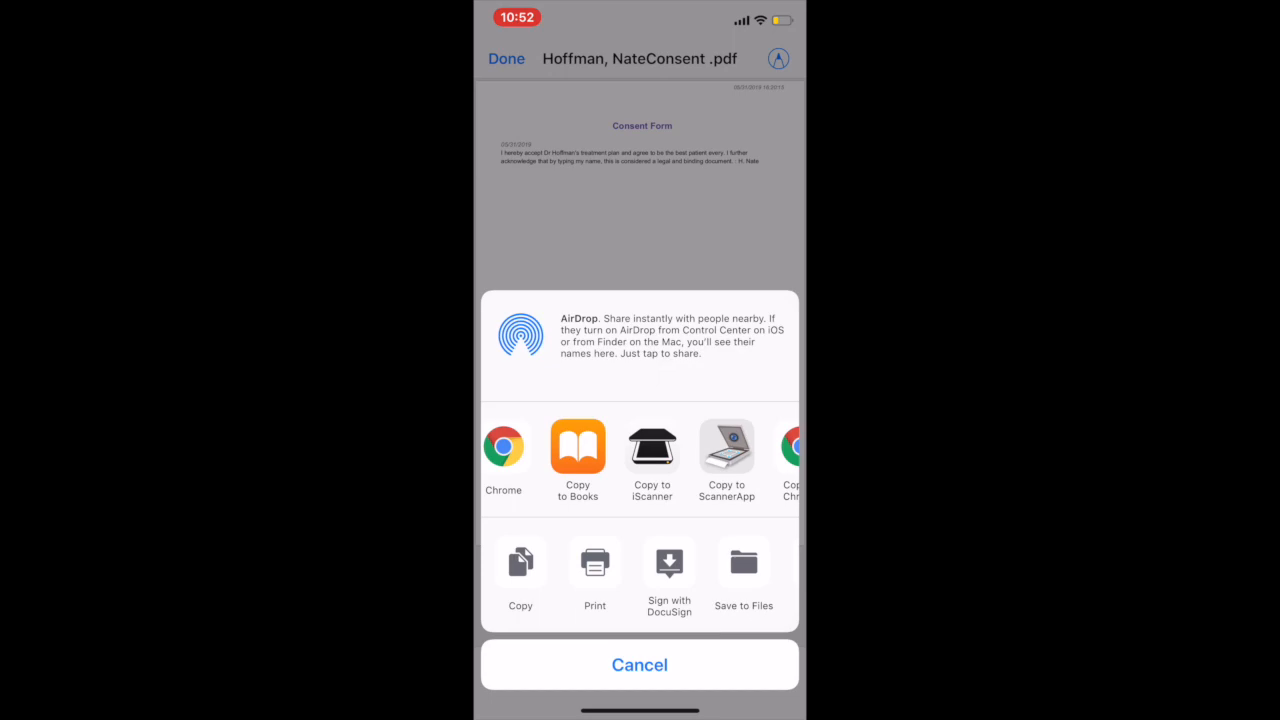
click(652, 446)
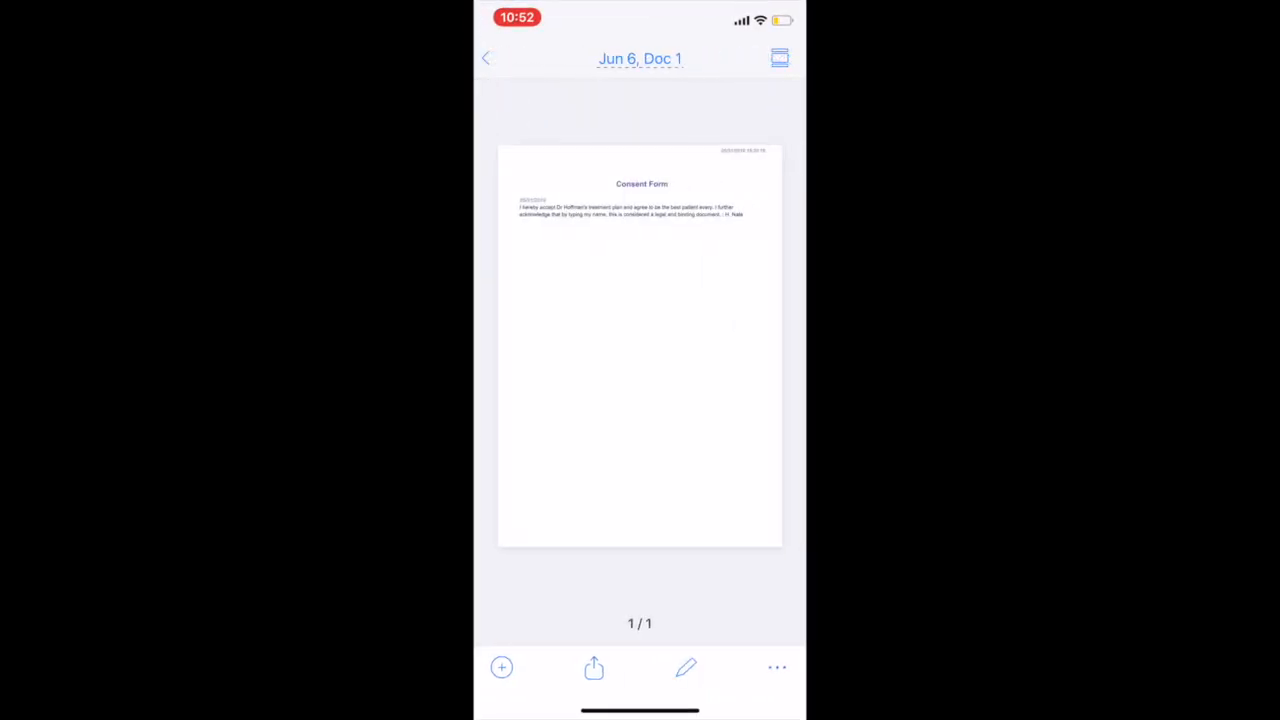
Use Sign the Page from the more-actions menu and insert a drawn signature on the form
click(640, 350)
click(686, 668)
click(772, 668)
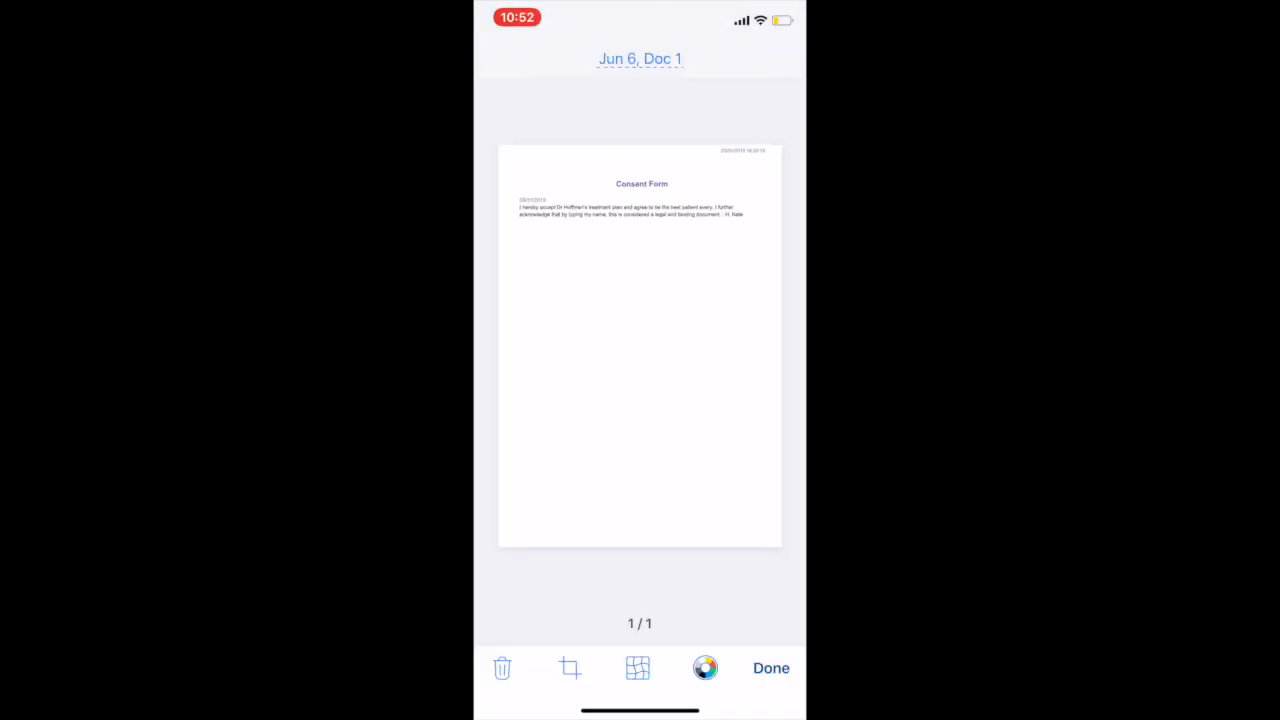
click(777, 668)
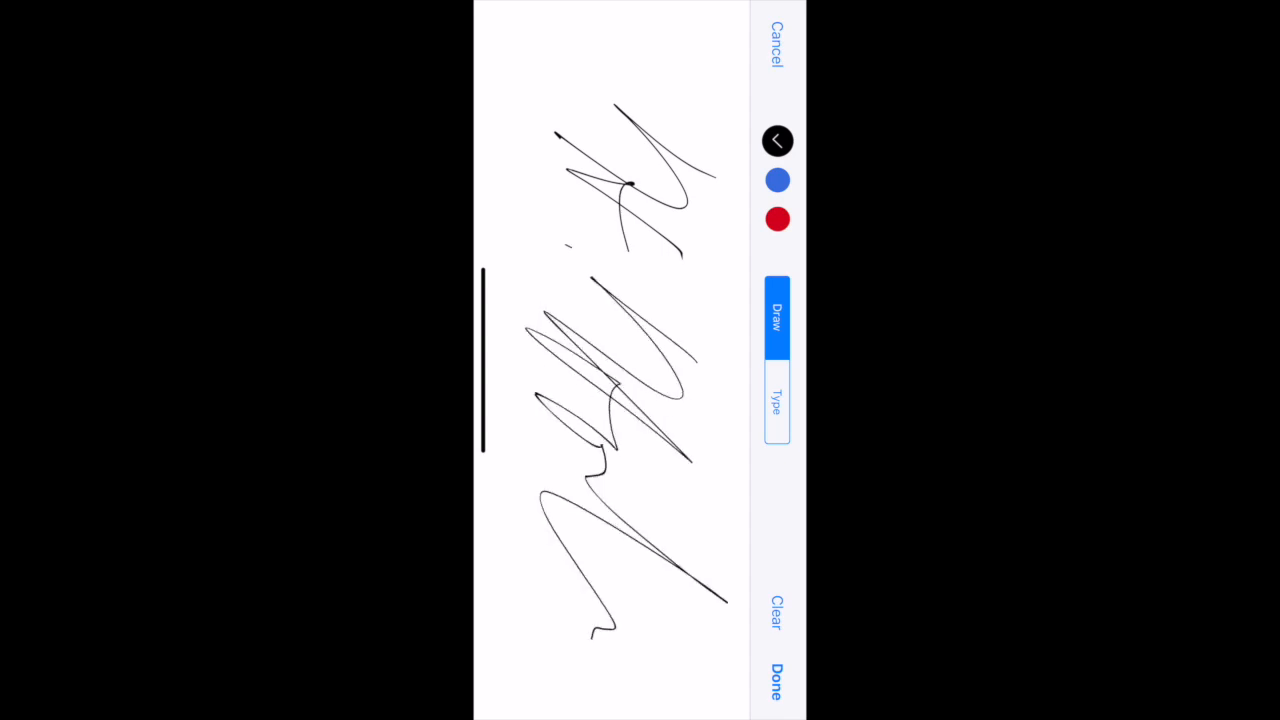
click(777, 681)
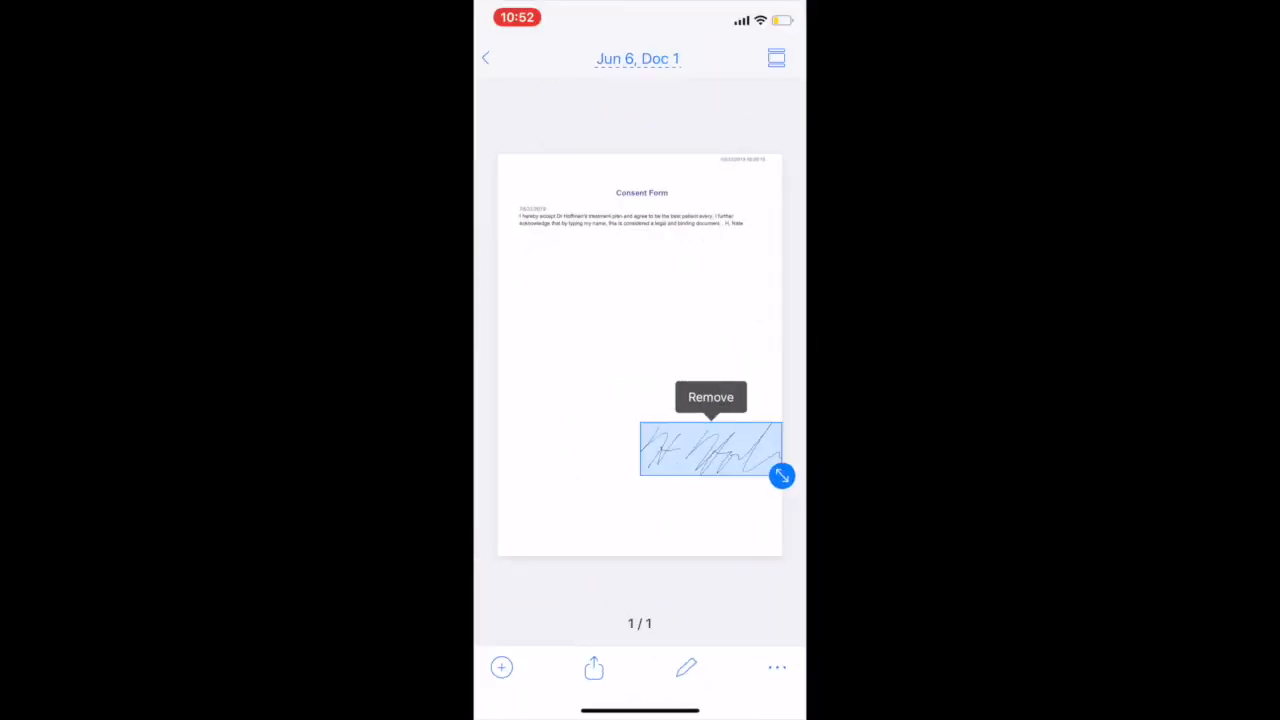
Move the signature down-left and shrink it into a small mark near the page's bottom-left
drag(711, 449, 622, 465)
mouse_move(694, 491)
mouse_down()
mouse_move(640, 470)
mouse_move(570, 512)
mouse_move(597, 521)
mouse_up()
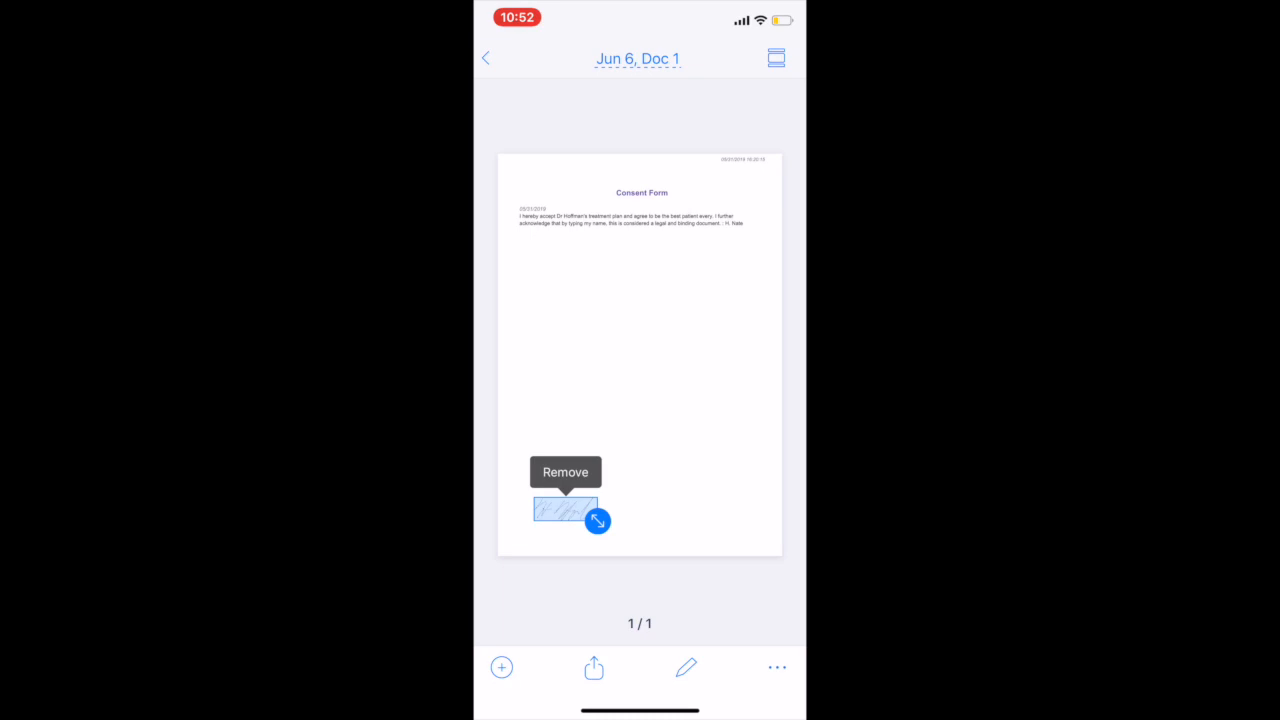